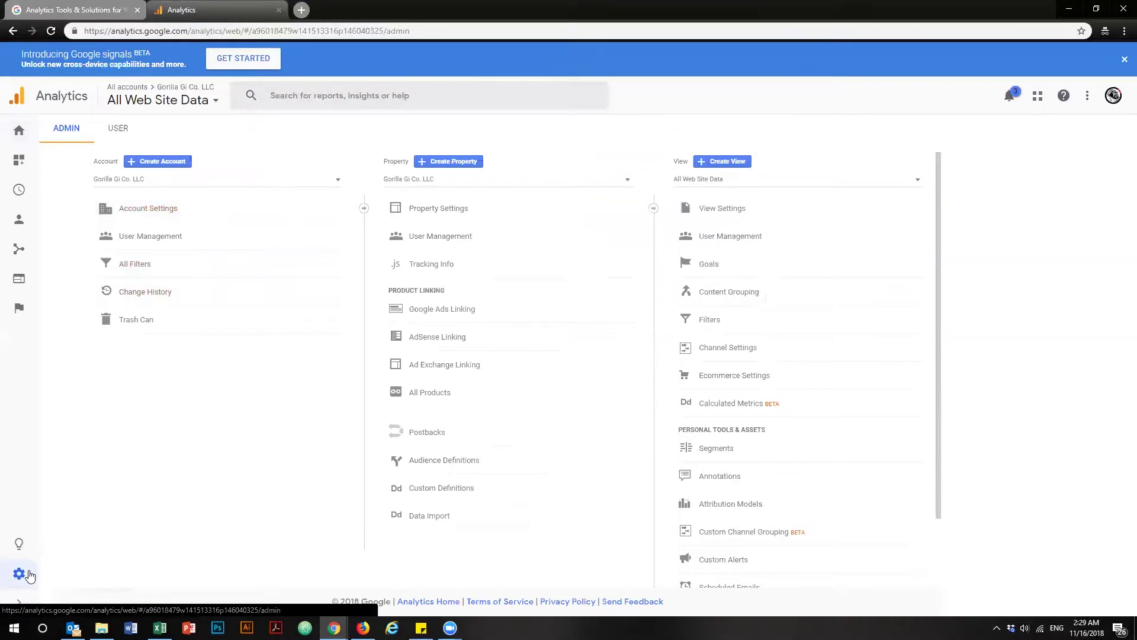
Open the form for a new website account and review its account name, website name and website URL fields.
left_click(161, 162)
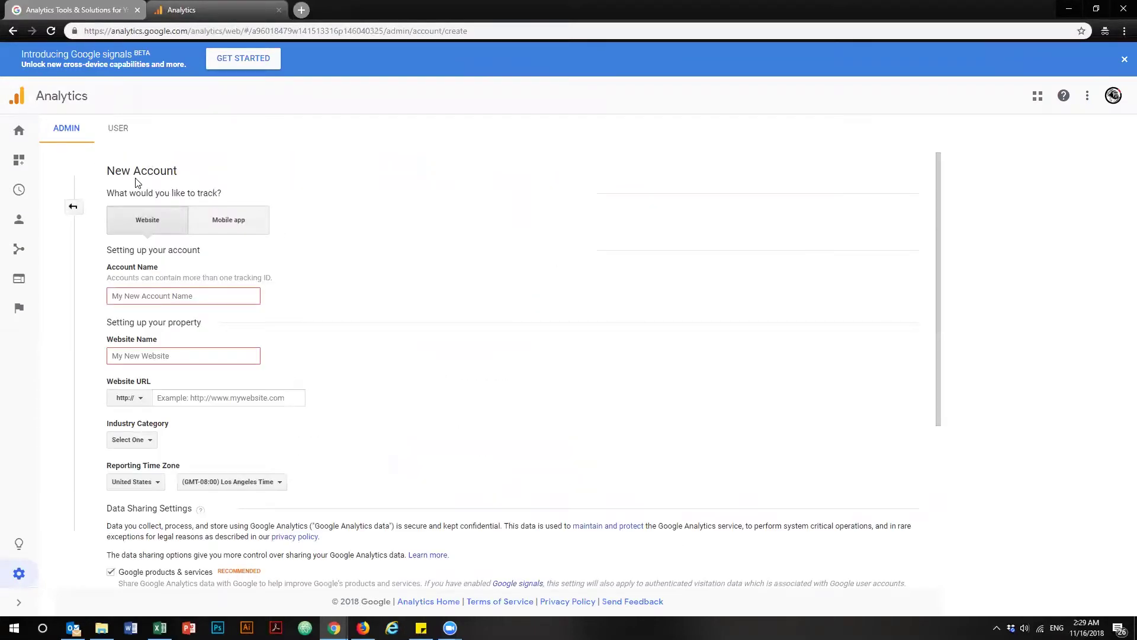
left_click(176, 300)
scroll(363, 249, "down", 2)
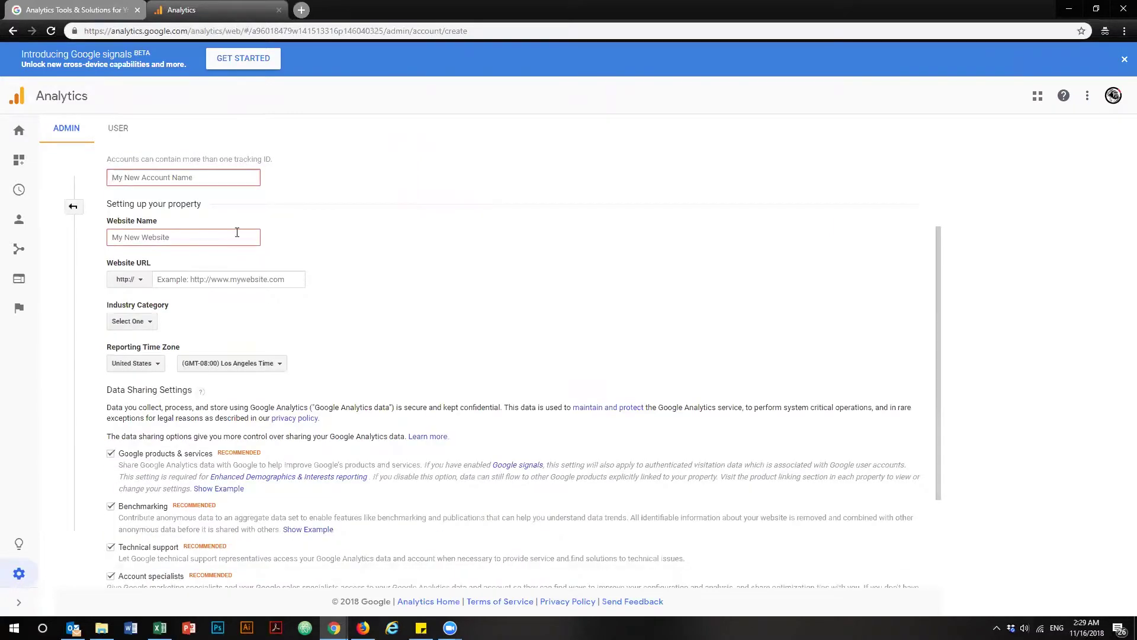
scroll(319, 233, "up", 2)
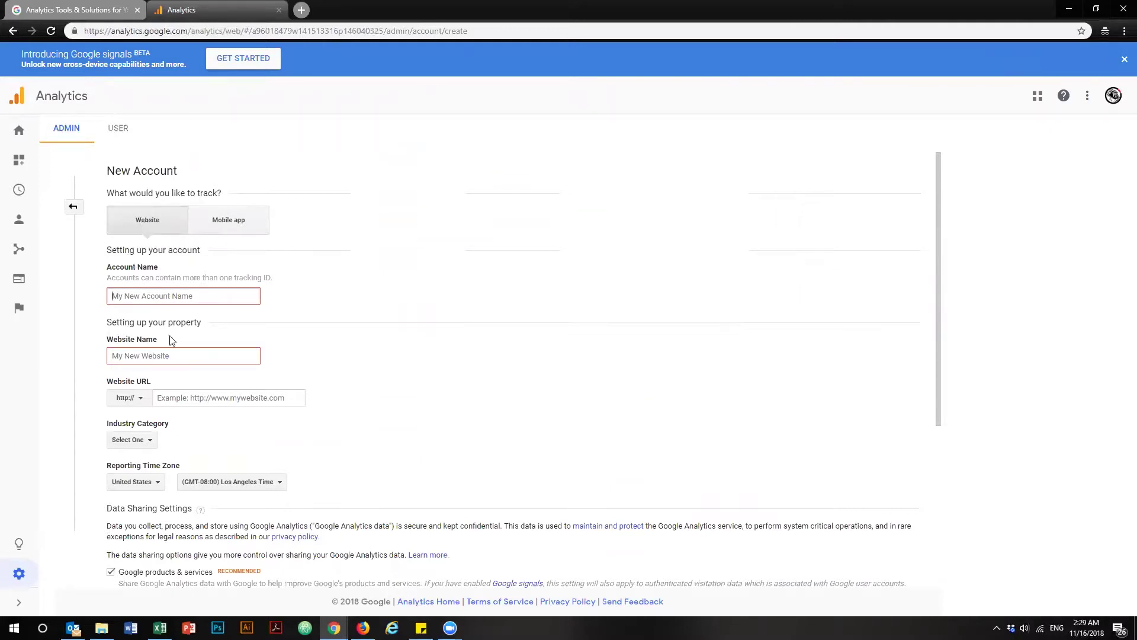
left_click(164, 355)
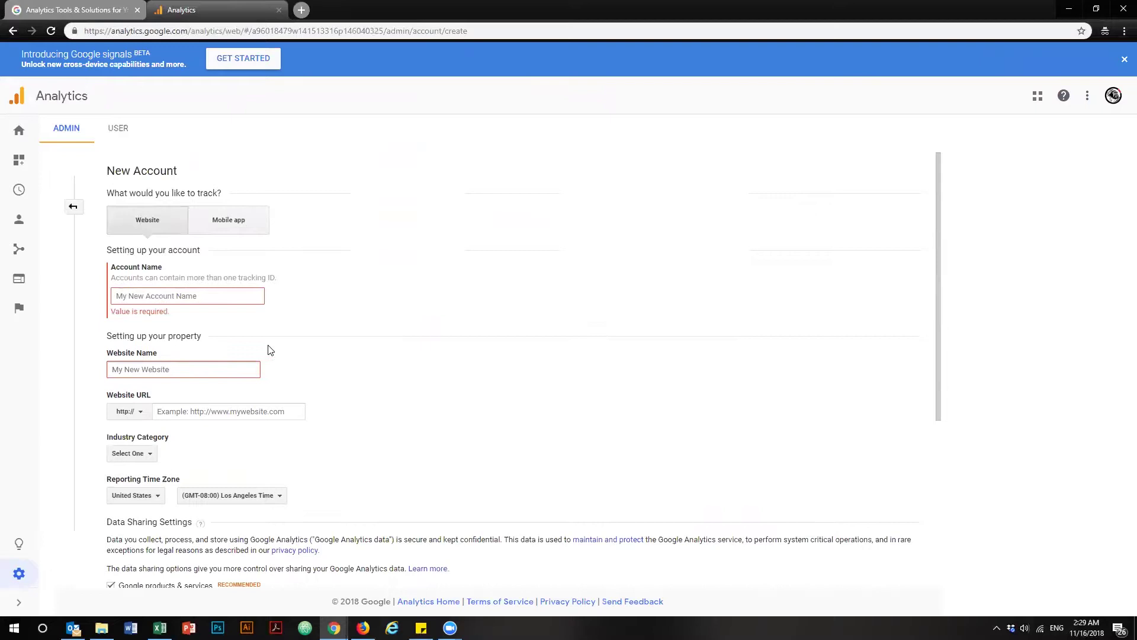
scroll(379, 264, "down", 2)
left_click(265, 296)
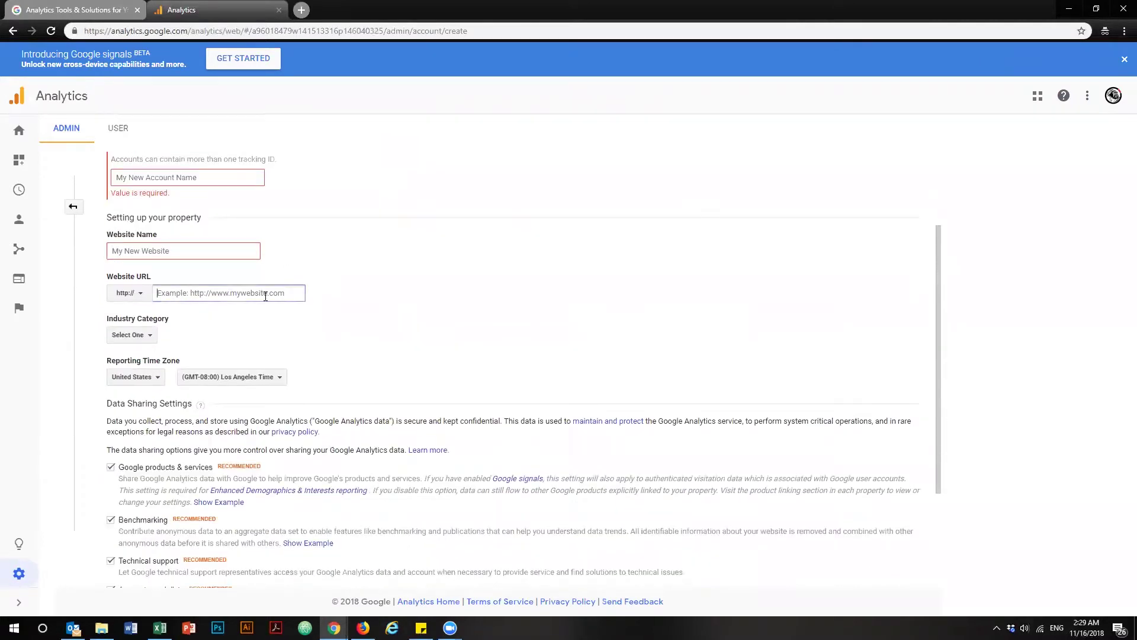
scroll(379, 278, "down", 3)
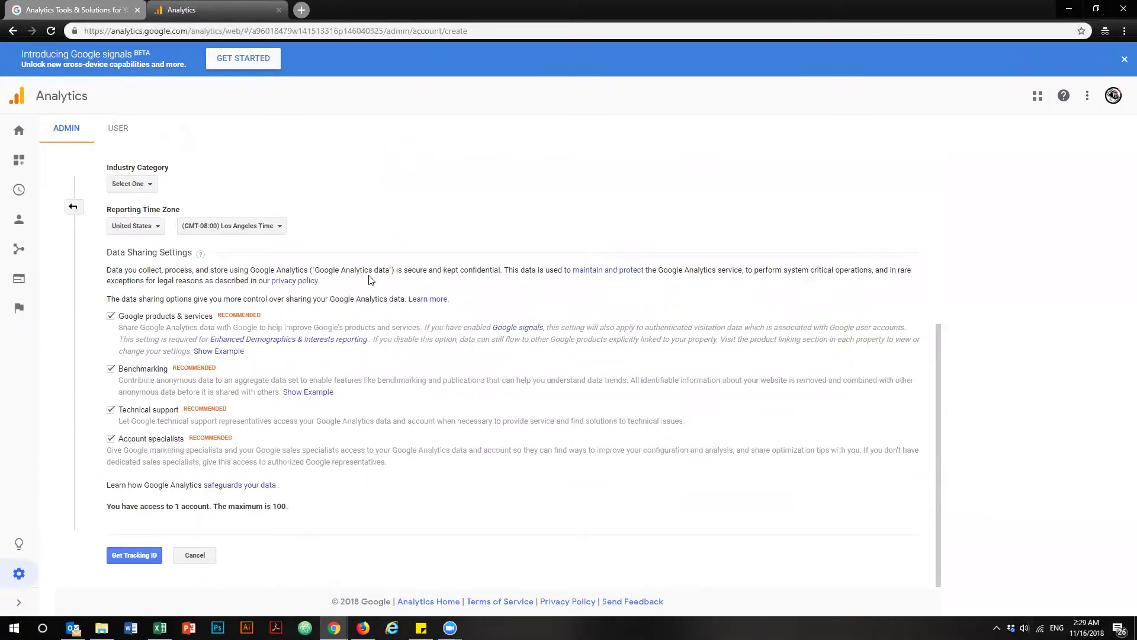
Review the industry categories and data sharing settings, and return to the admin overview without creating the account.
left_click(142, 185)
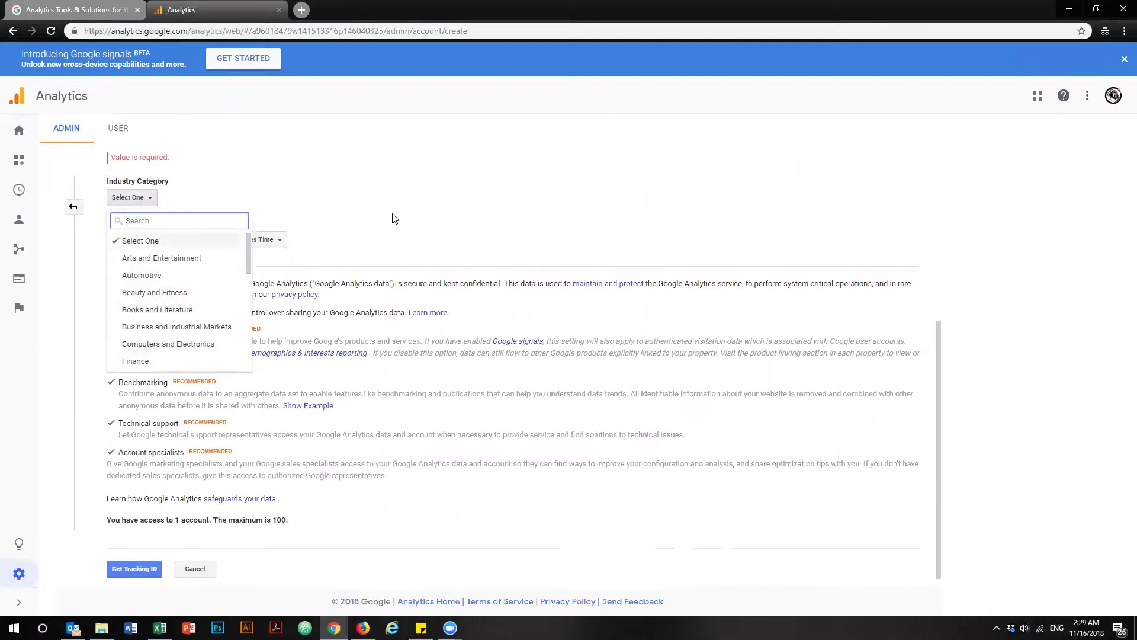
left_click(358, 217)
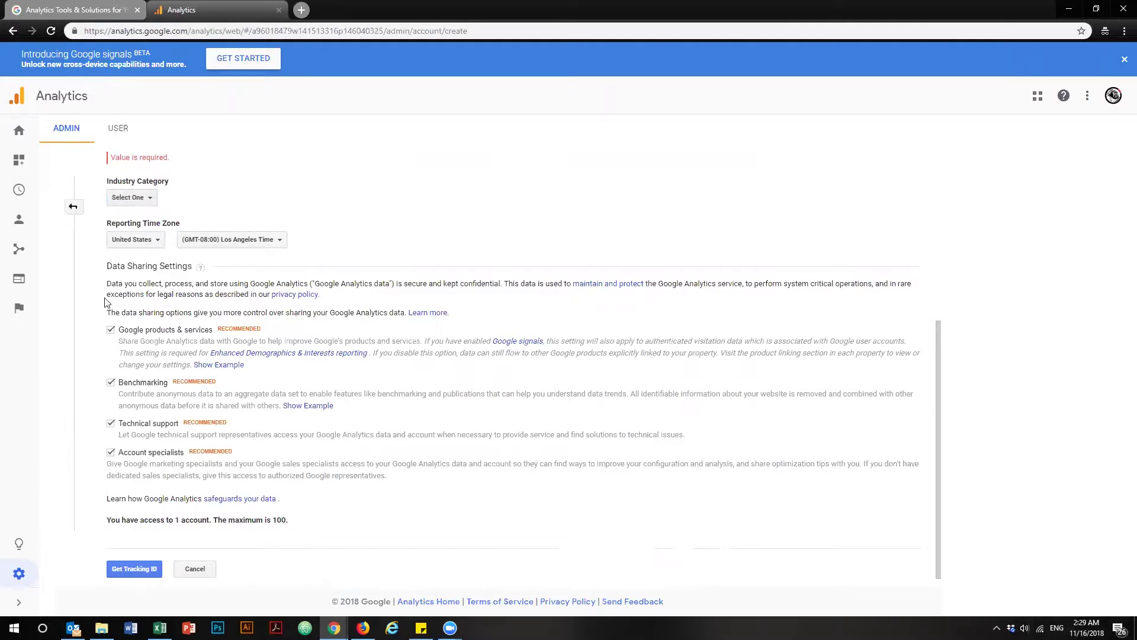
left_click_drag(115, 314, 361, 314)
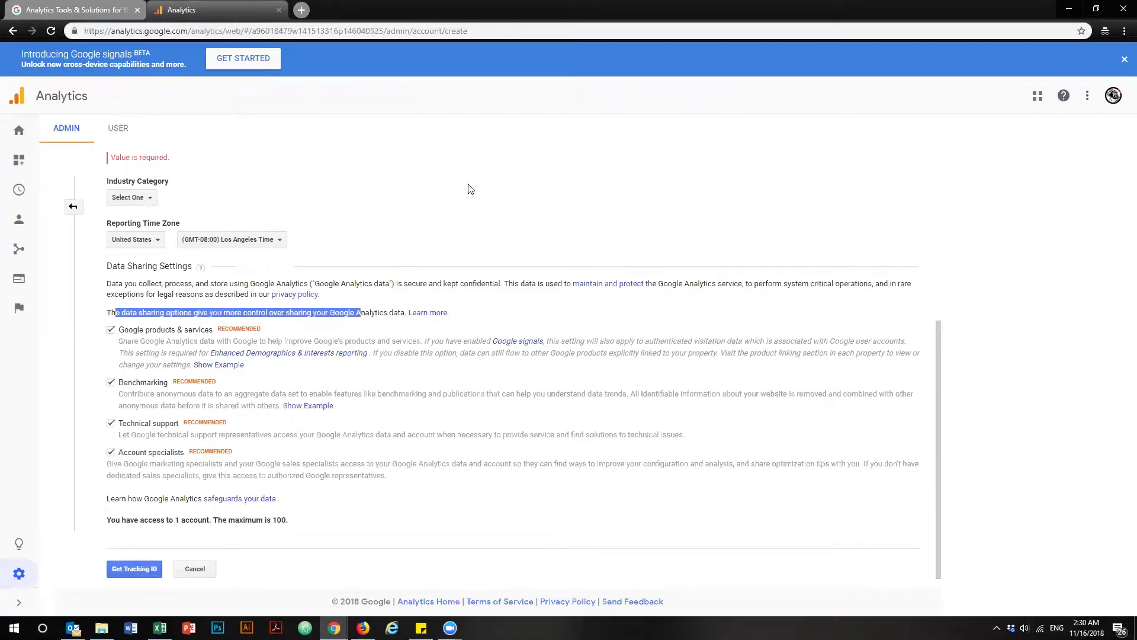
left_click(73, 207)
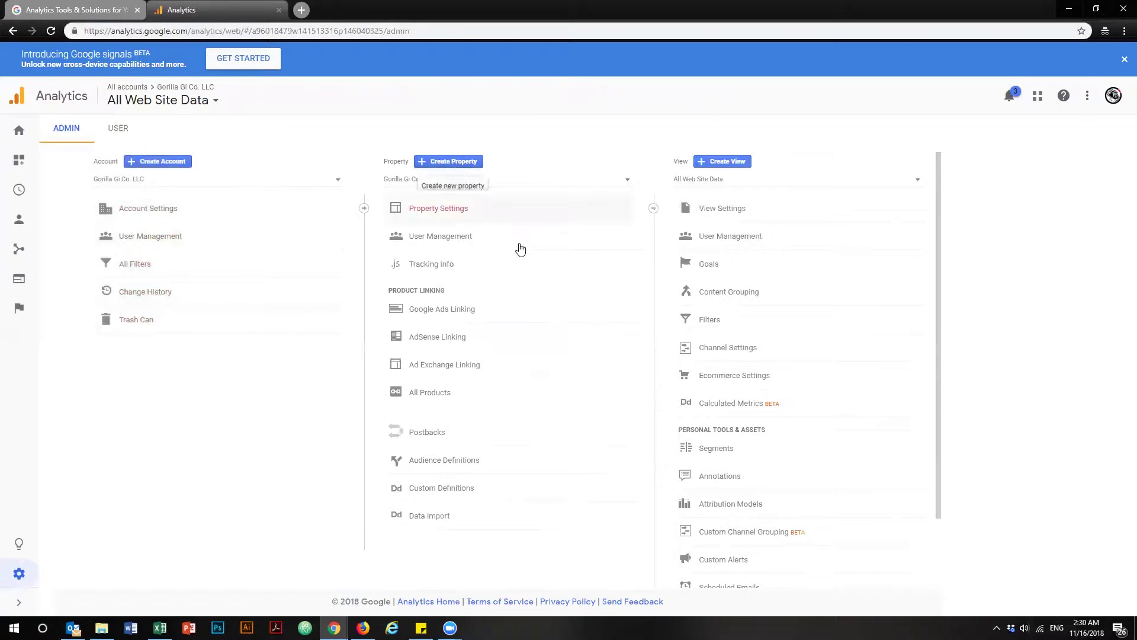
Open the property's tracking code and select the whole Global Site Tag snippet.
left_click(432, 265)
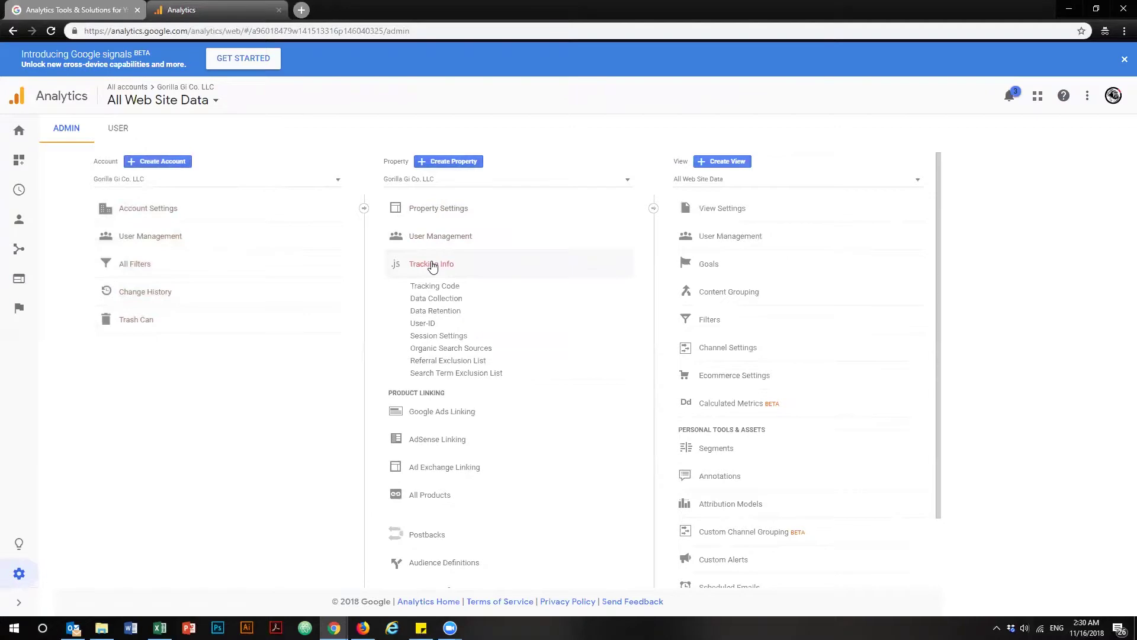
left_click(452, 287)
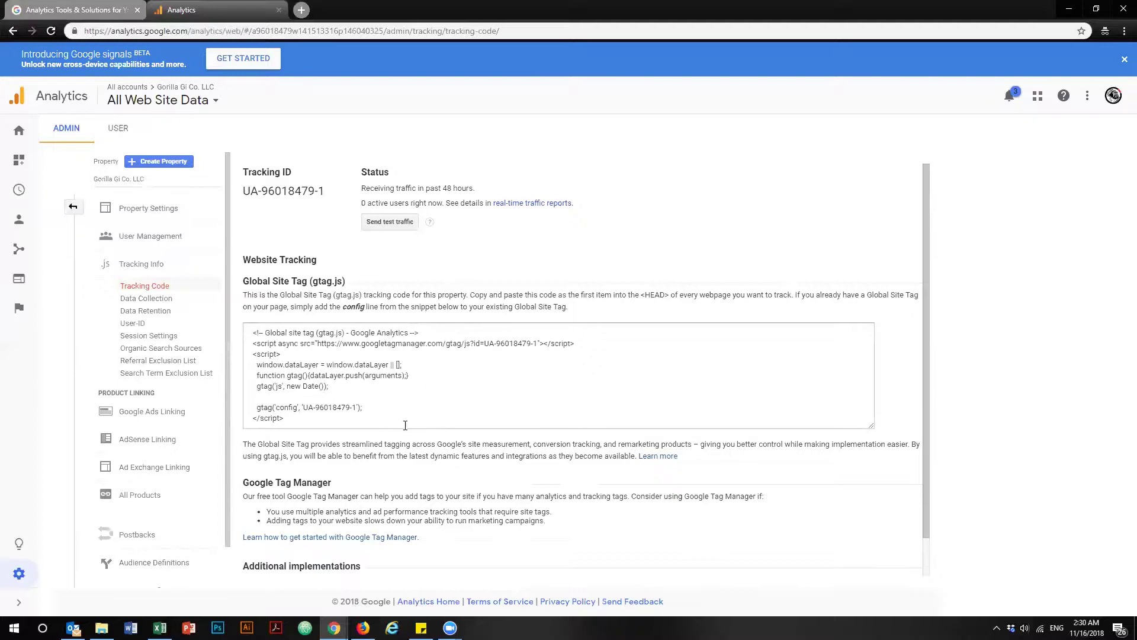
left_click(309, 422)
key("ctrl+a")
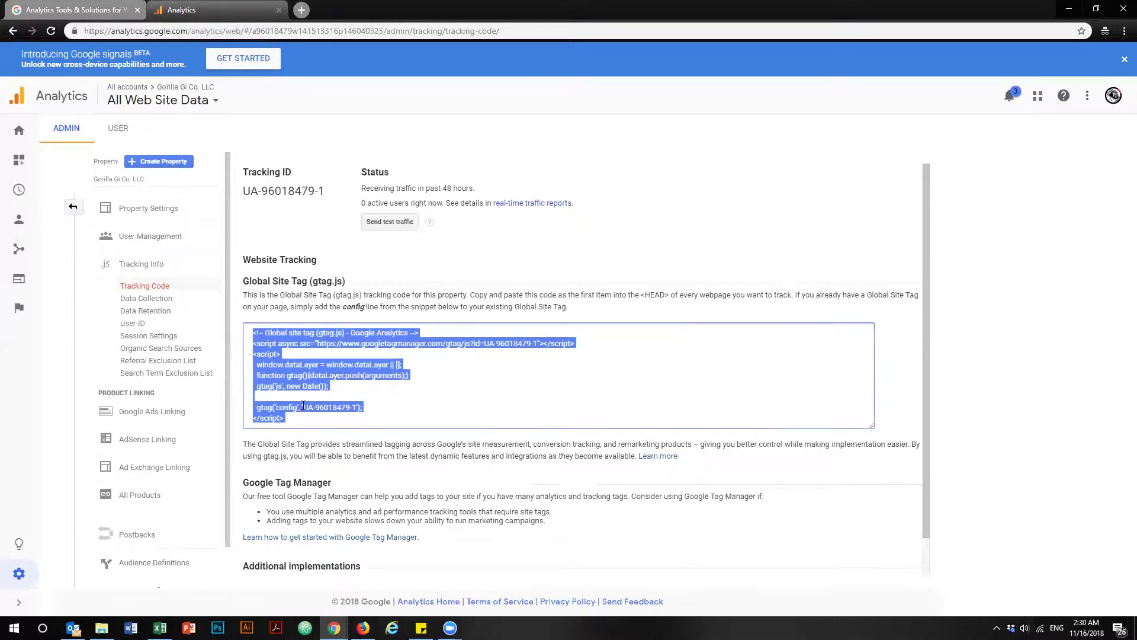
Highlight the tracking ID in the snippet's config line, reselect the whole snippet, and check the placement instructions.
left_click(354, 407)
left_click_drag(354, 407, 309, 407)
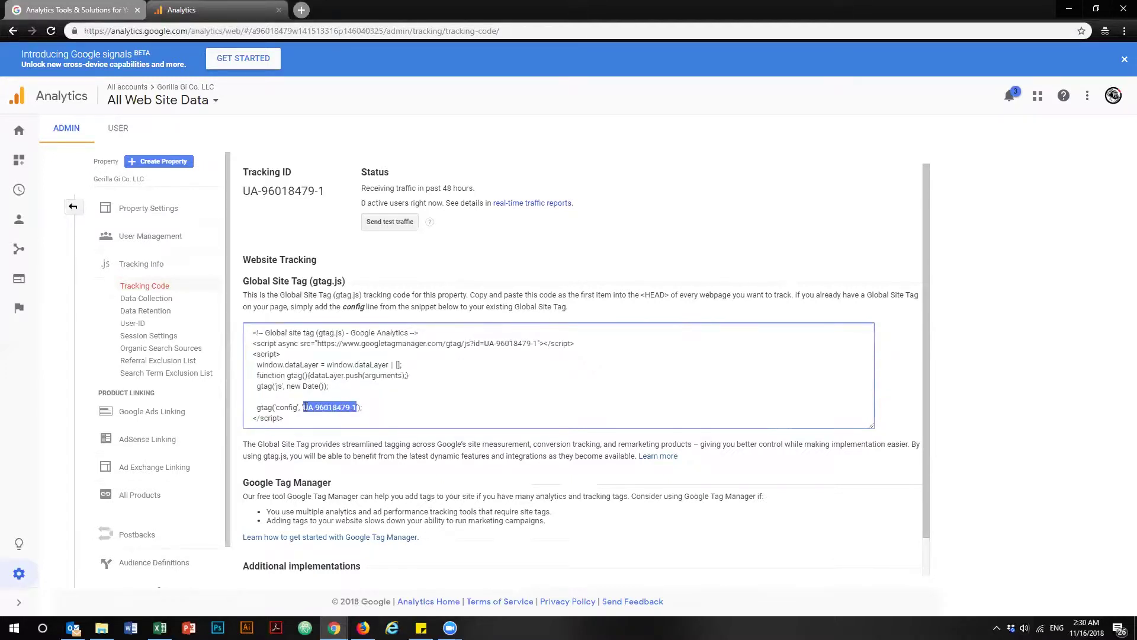
key("ctrl+a")
left_click(354, 409)
left_click_drag(358, 408, 304, 409)
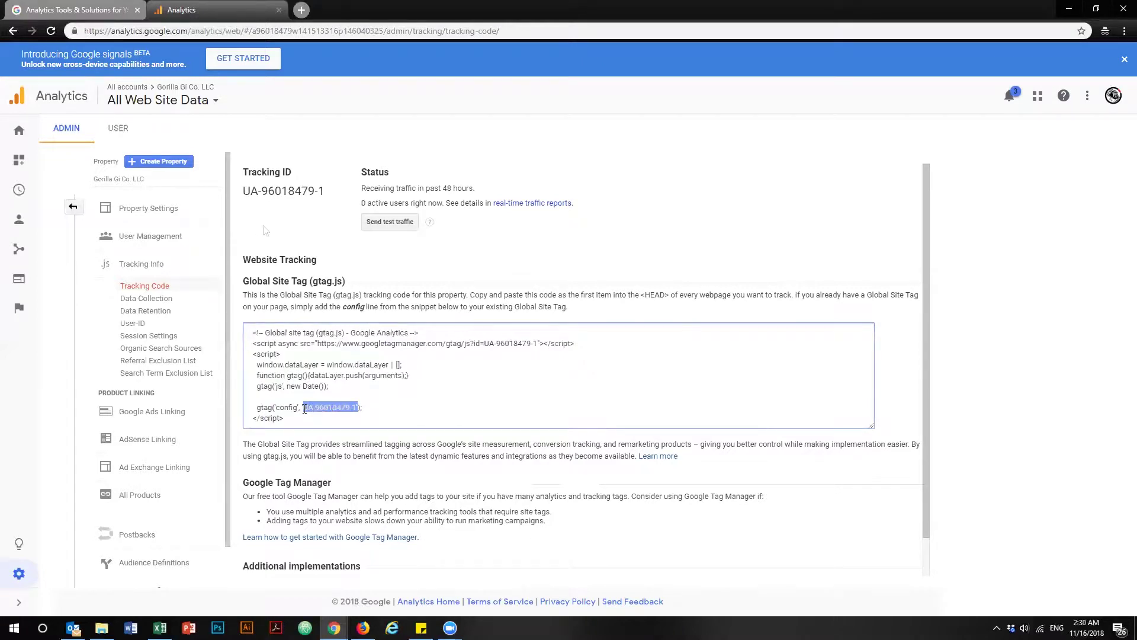
key("ctrl+a")
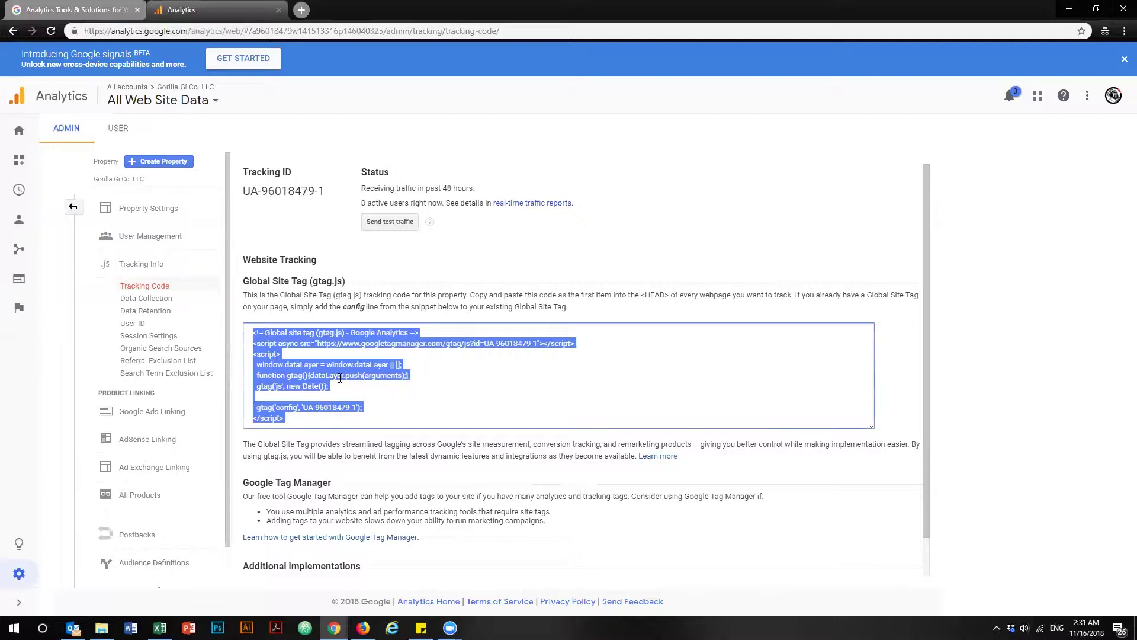
left_click_drag(668, 294, 605, 294)
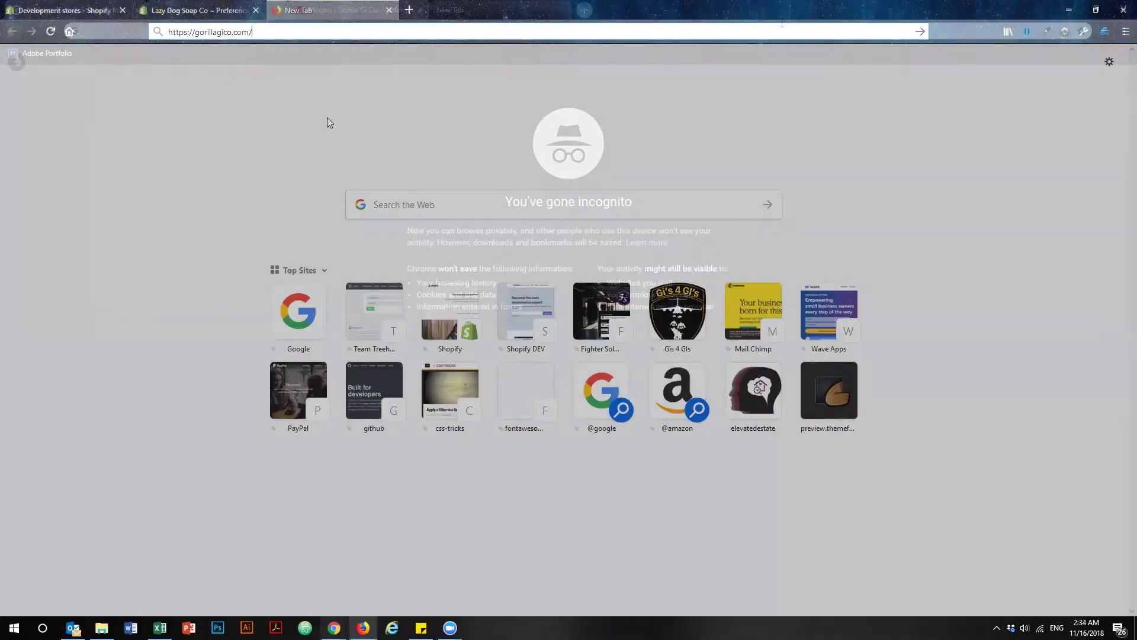
key("Return")
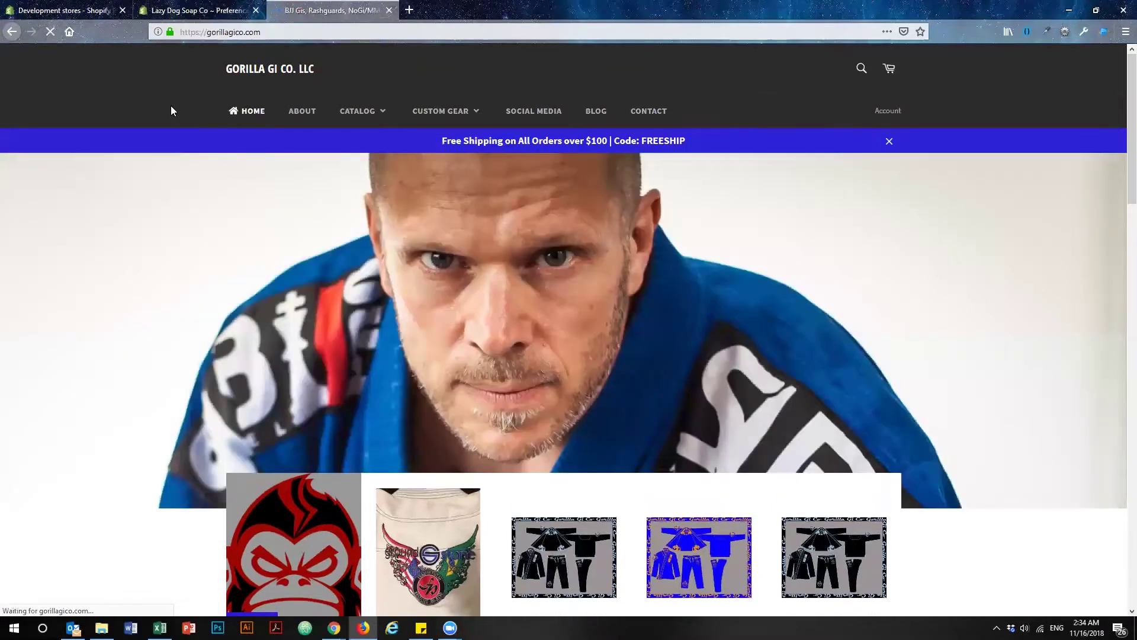
right_click(239, 226)
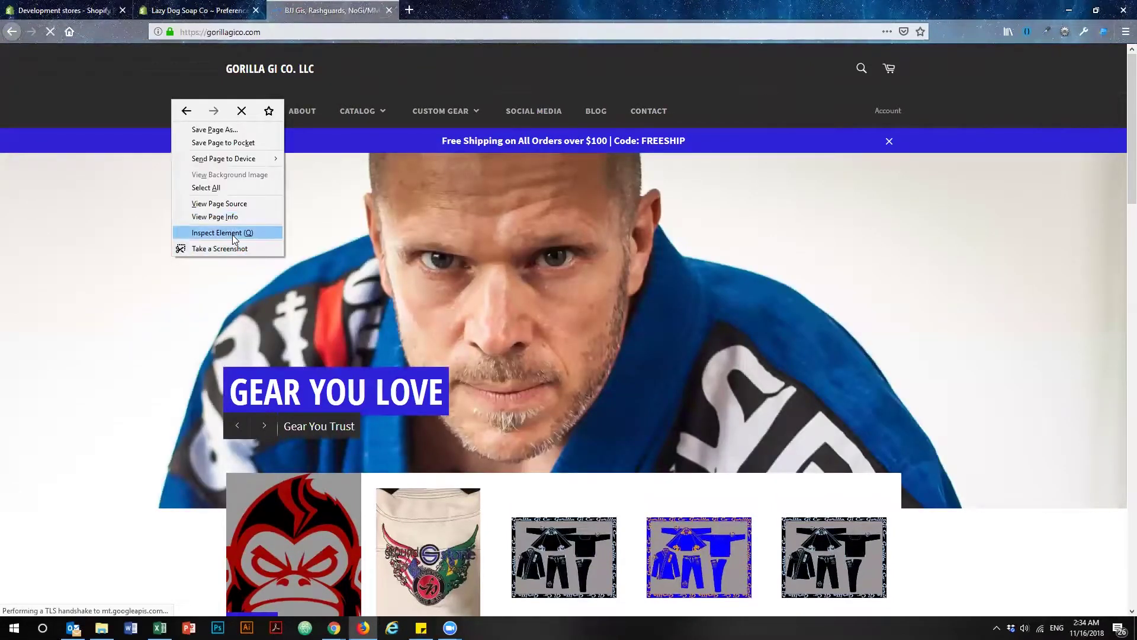
left_click(234, 232)
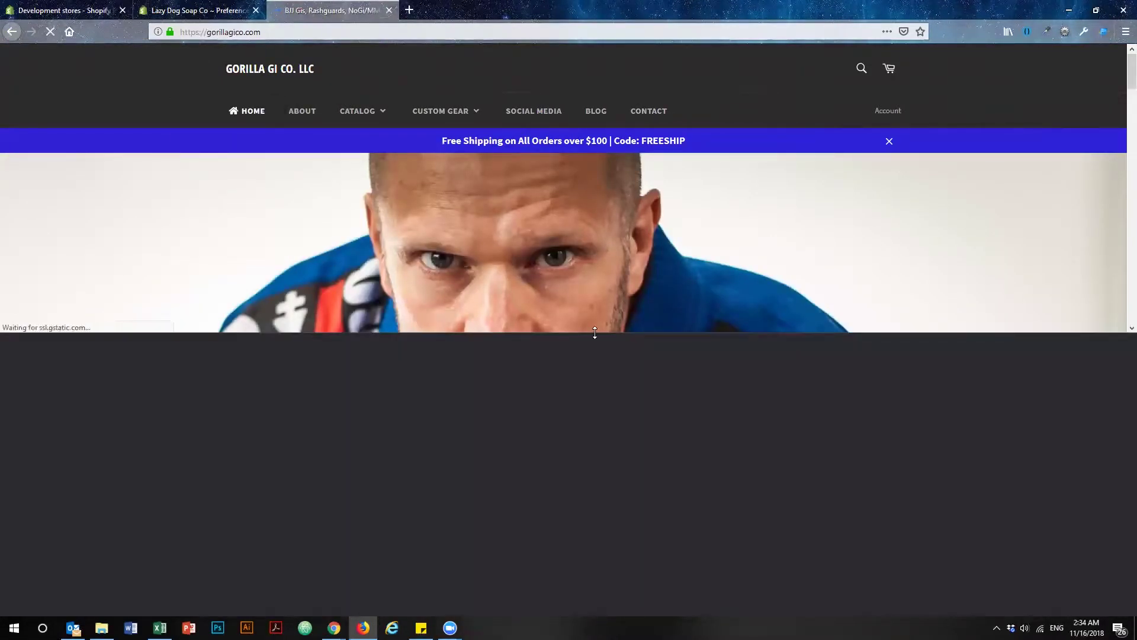
left_click_drag(594, 332, 606, 45)
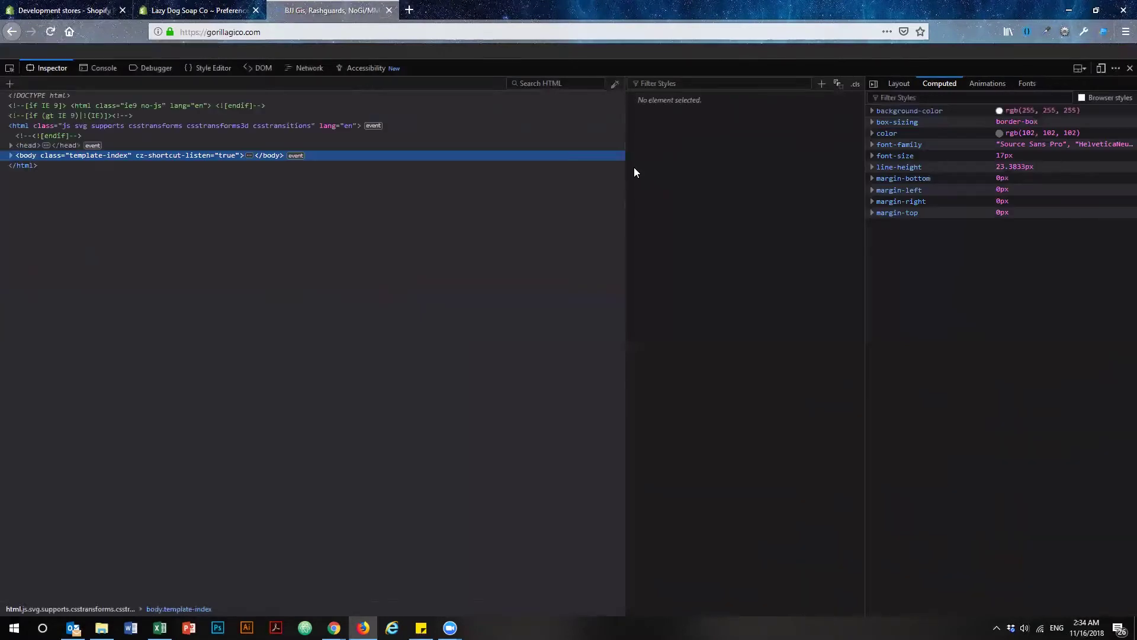
left_click_drag(788, 153, 1025, 146)
Look through the page's body markup, collapse it, and locate the head element where the tracking code belongs.
left_click(9, 67)
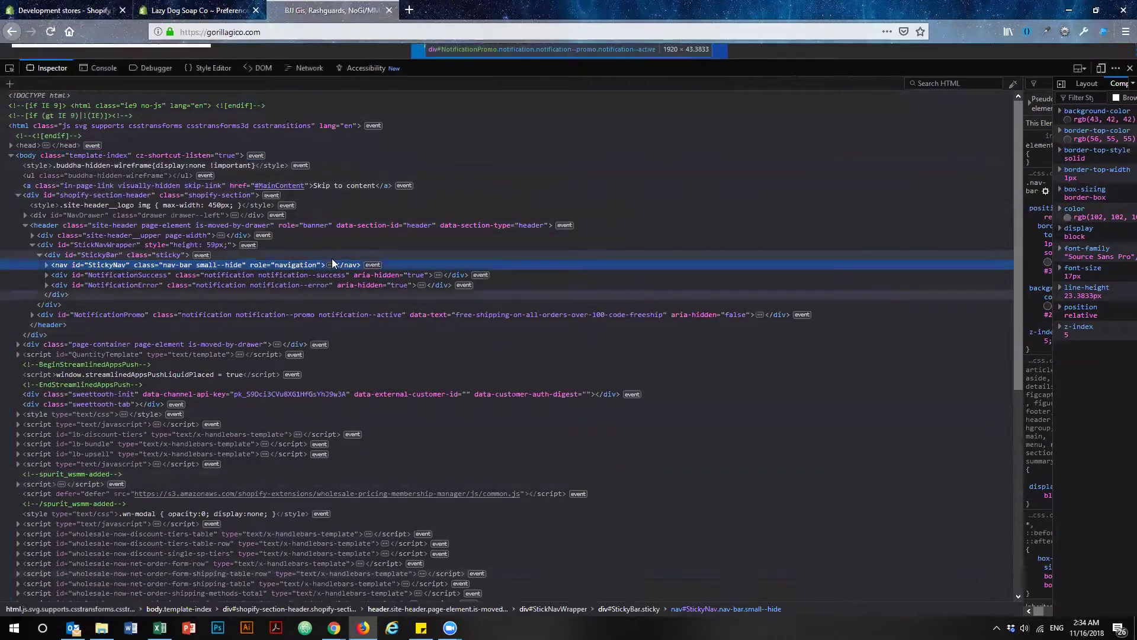
scroll(332, 262, "down", 10)
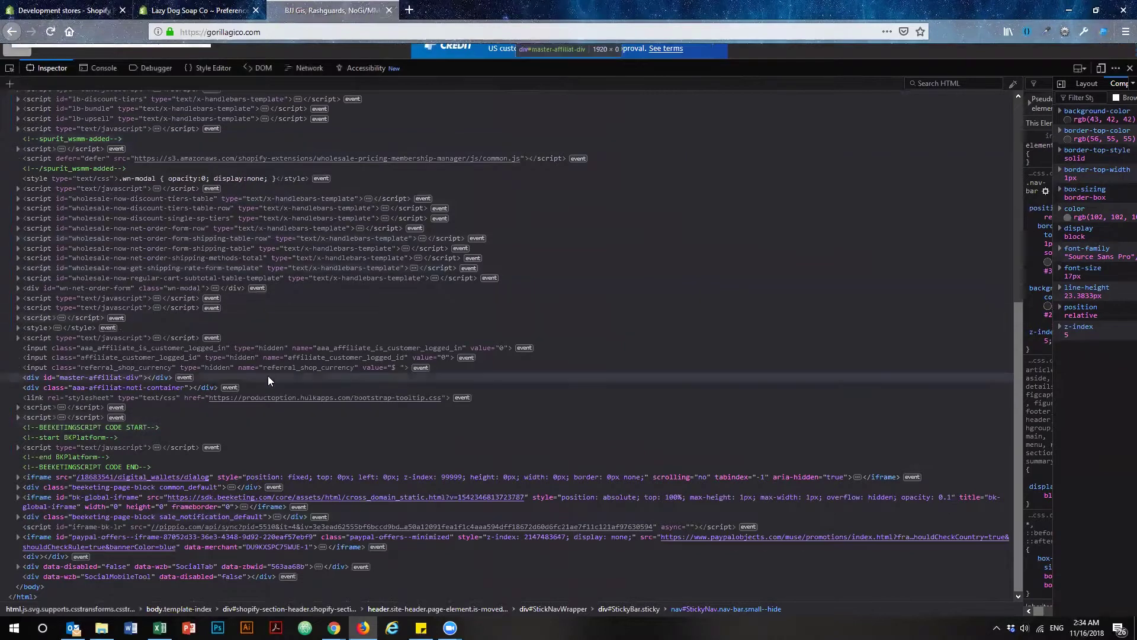
scroll(146, 367, "up", 10)
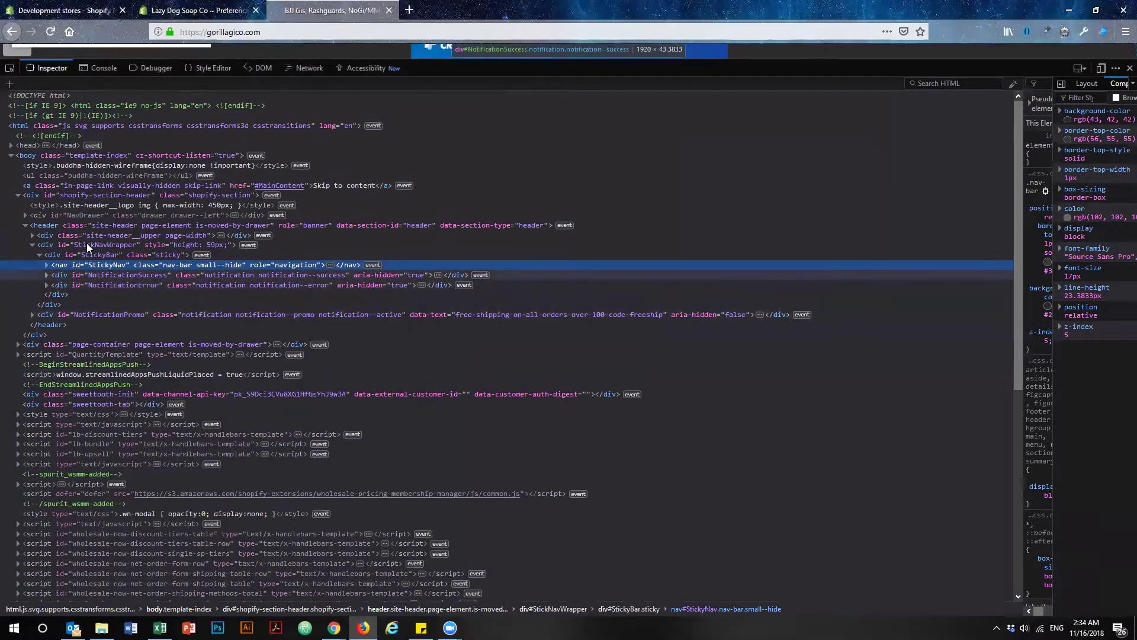
left_click(11, 156)
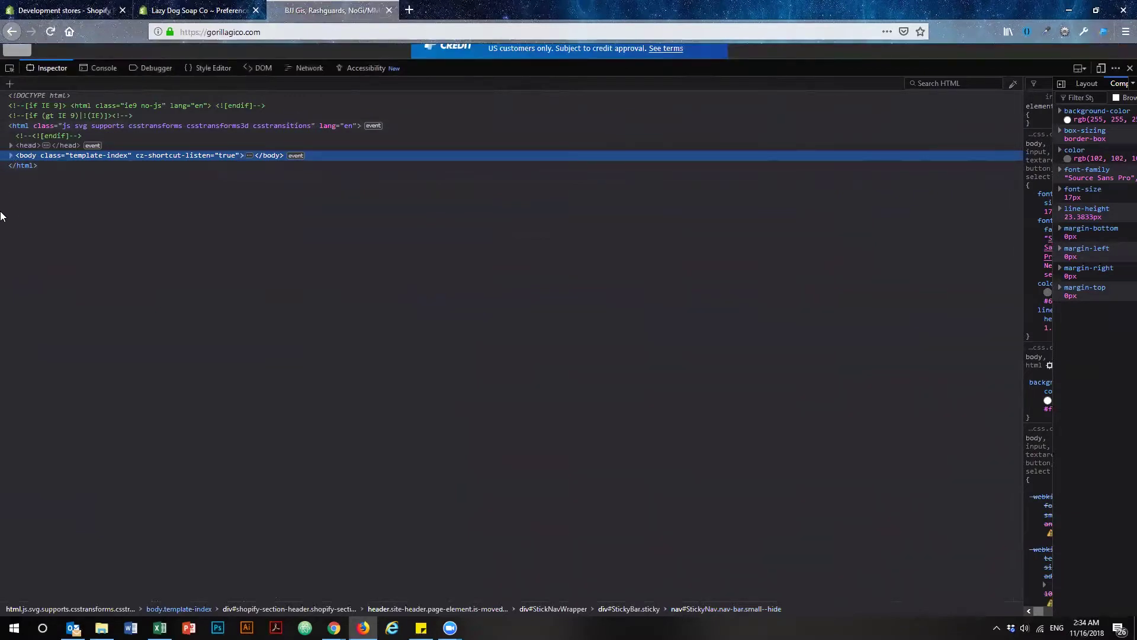
left_click(22, 147)
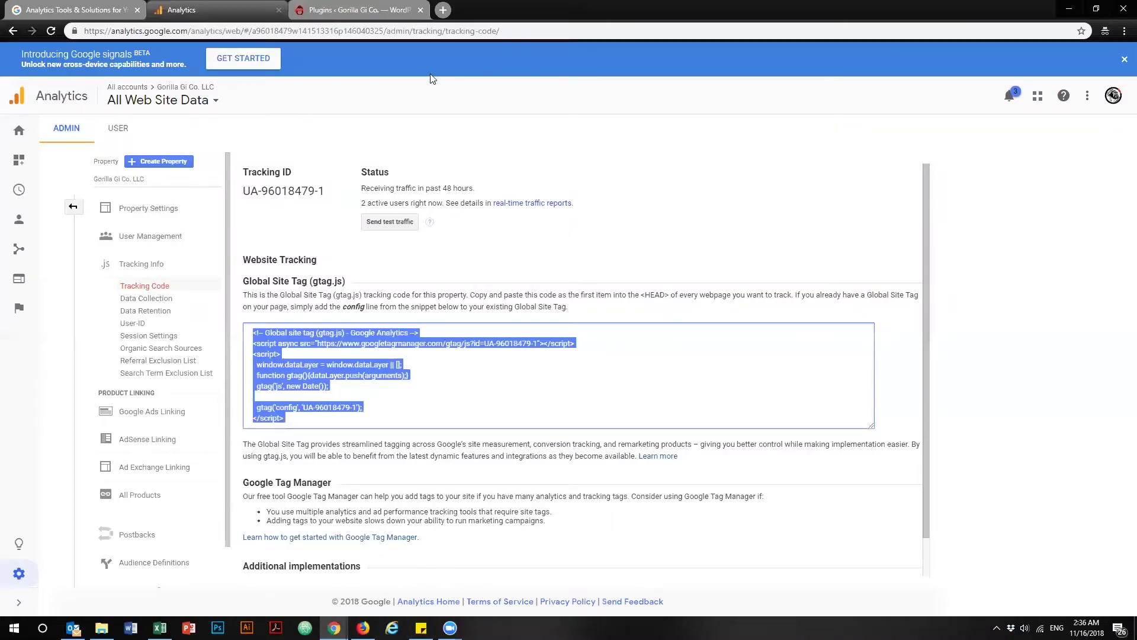
In the WordPress site's plugin installer, search for "custom css" and activate Simple Custom CSS and JS.
left_click(355, 10)
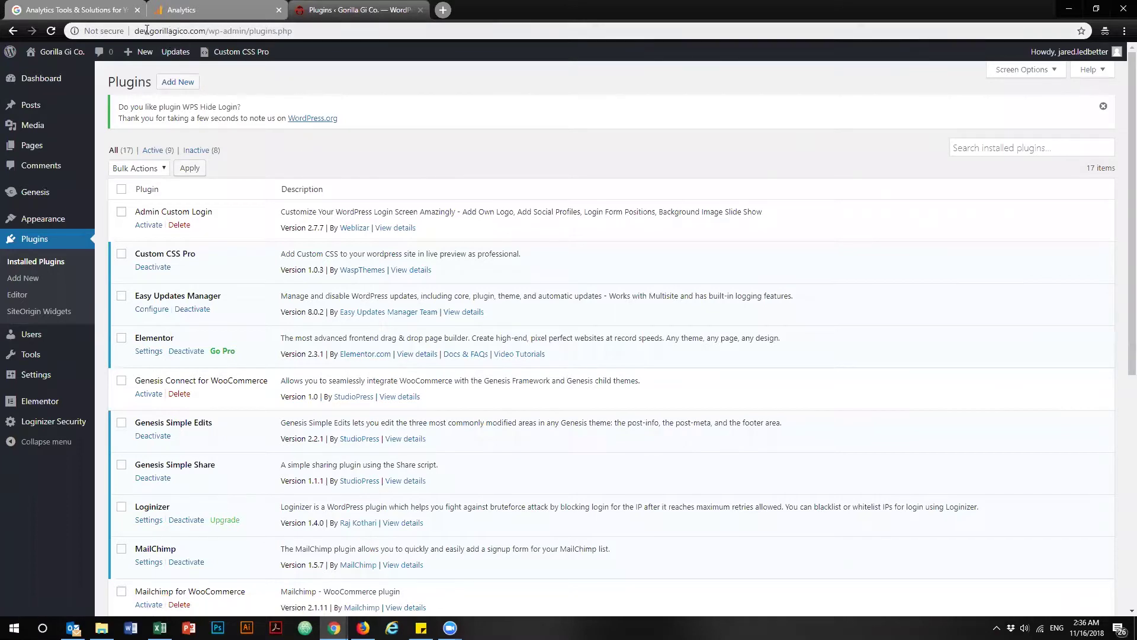
key("ctrl+l")
left_click(420, 148)
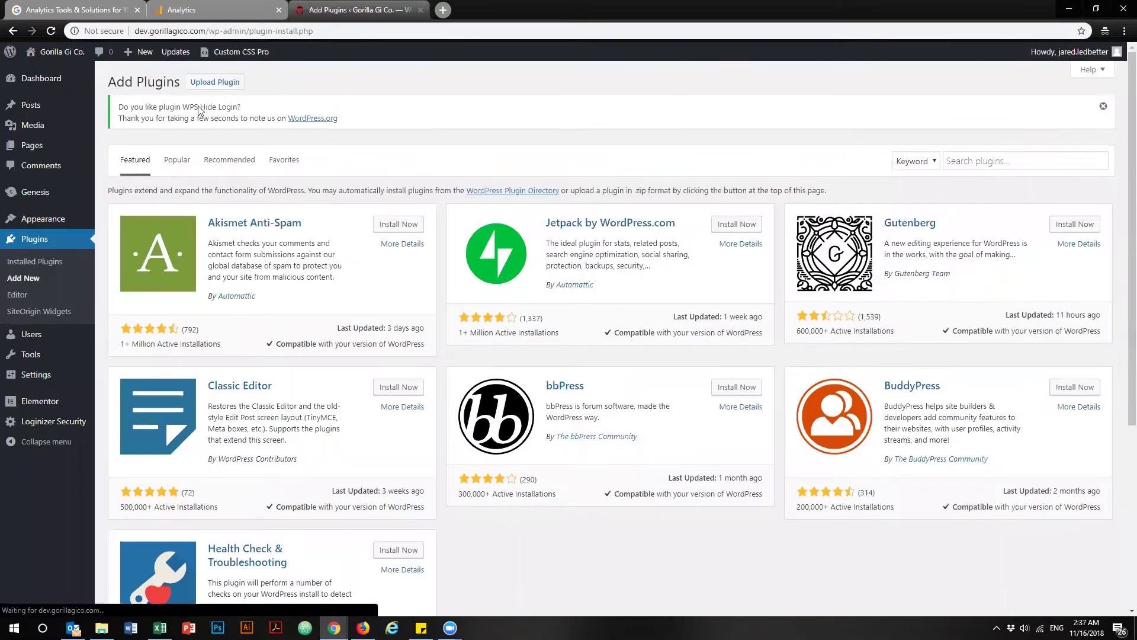
left_click(1020, 164)
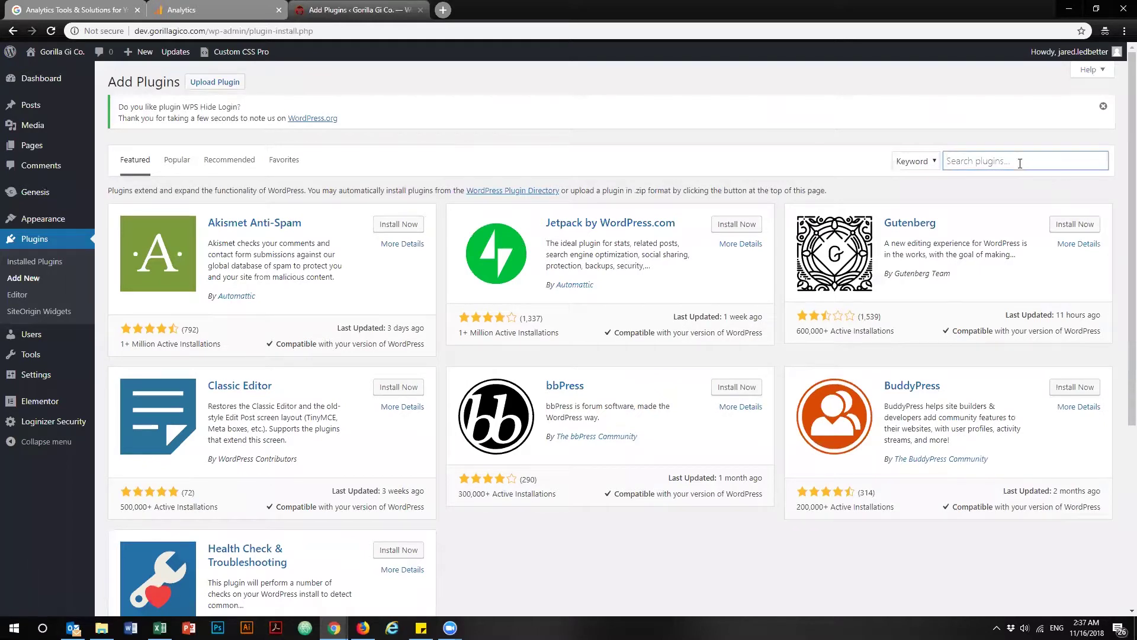
type("custom css")
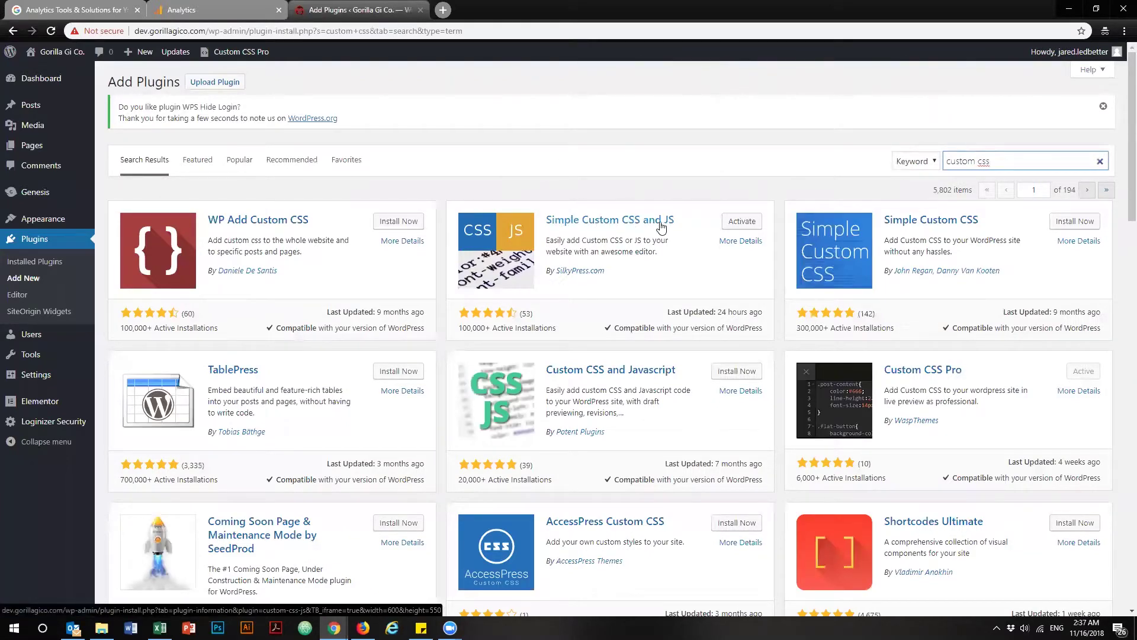
left_click(742, 221)
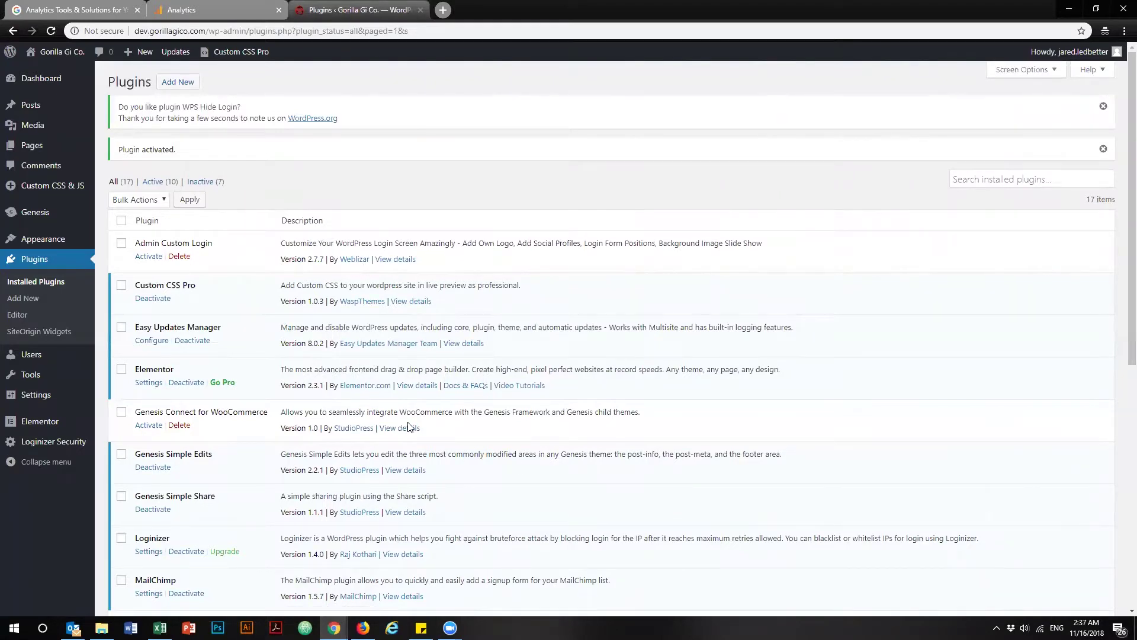
Open the custom code list of Custom CSS & JS and start a new HTML code entry.
mouse_move(53, 190)
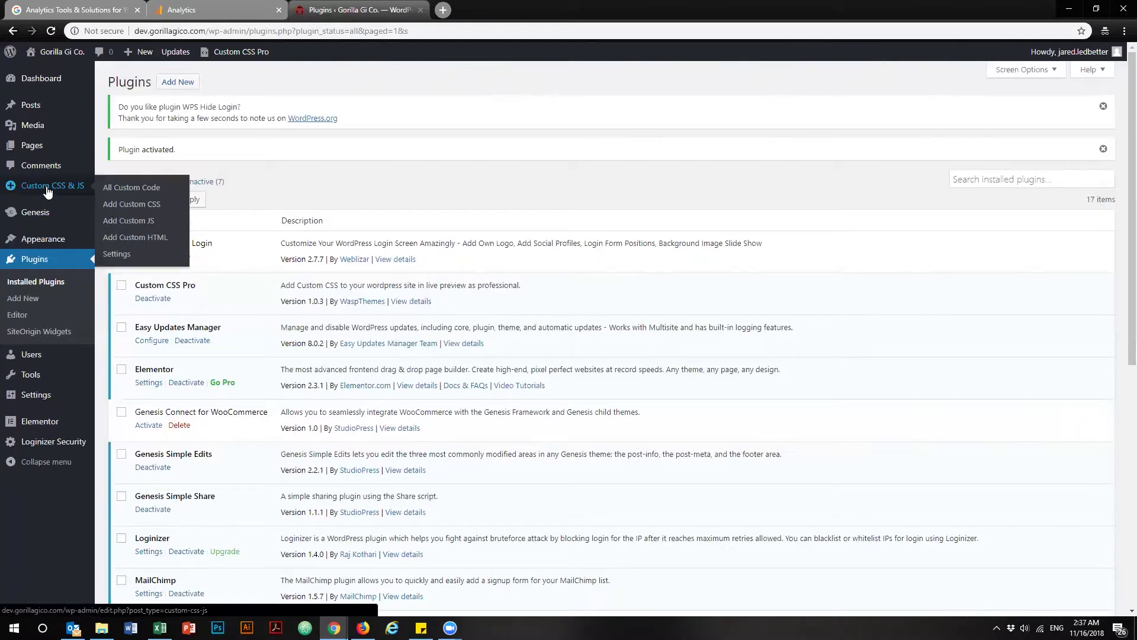
left_click(70, 197)
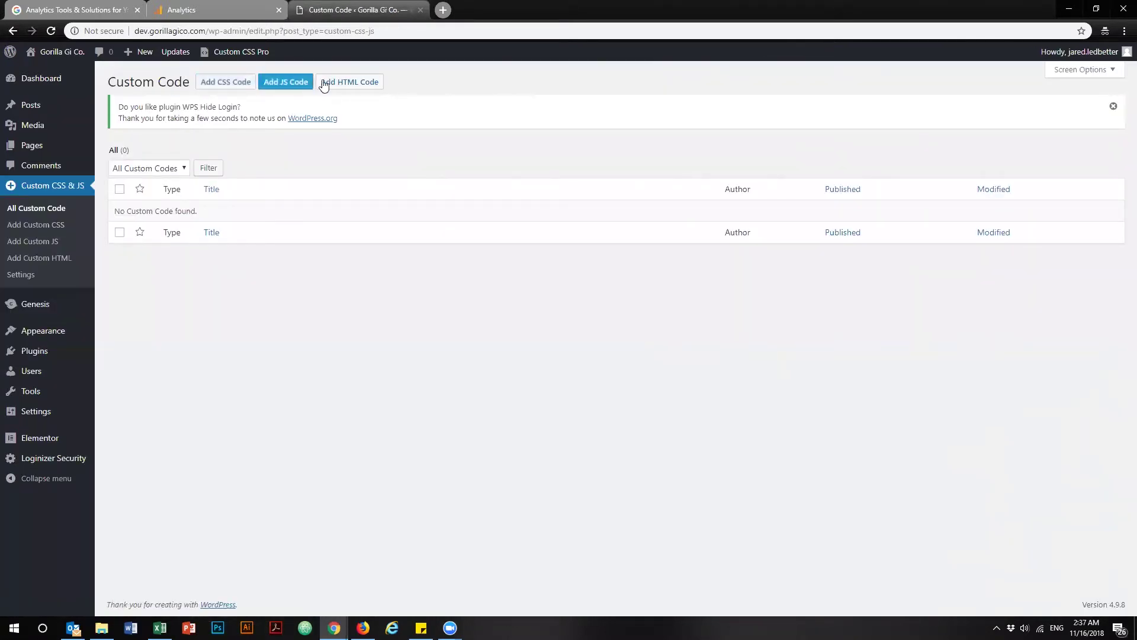
left_click(352, 83)
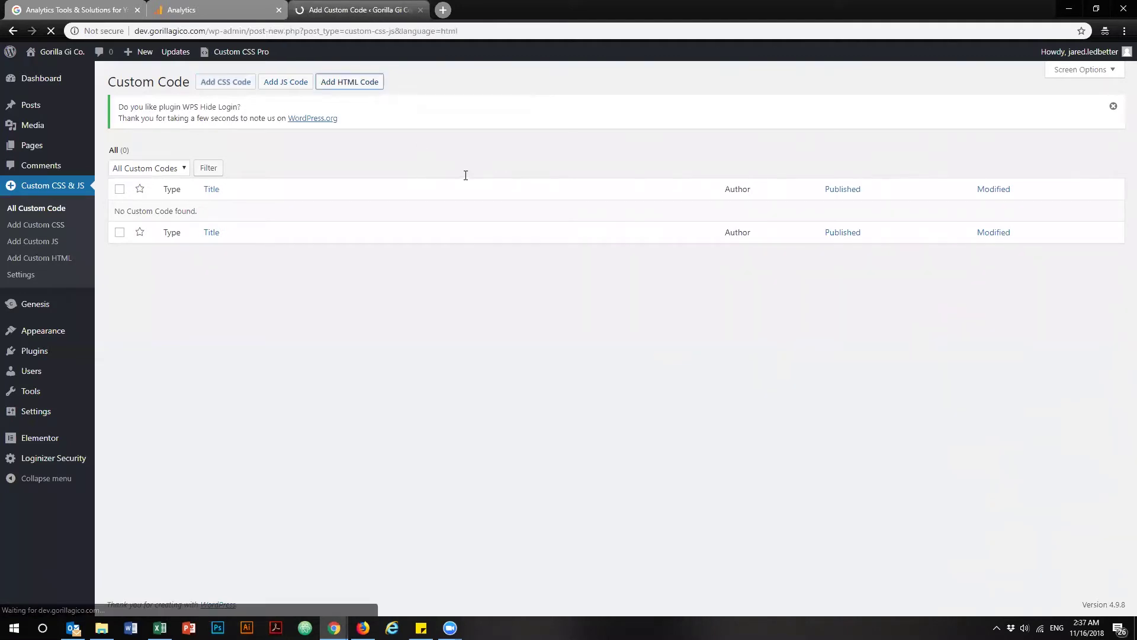
key("shift")
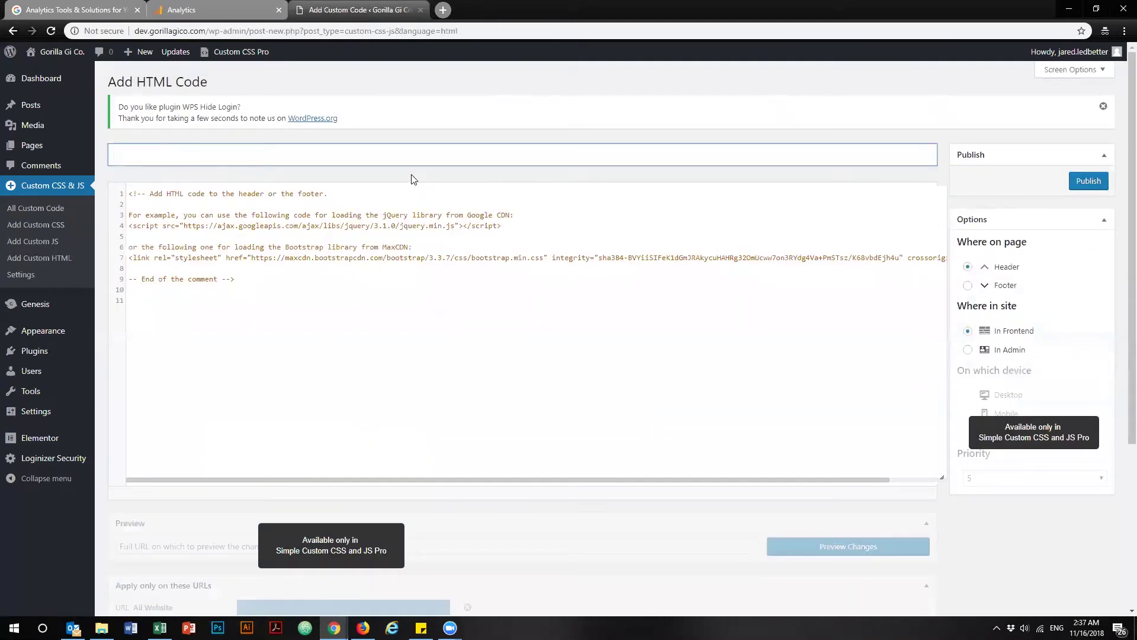
Title the HTML code entry "Google Analytics Tracking" and copy the full Global Site Tag snippet from the Google Analytics tracking code page.
type("Google Analytics T")
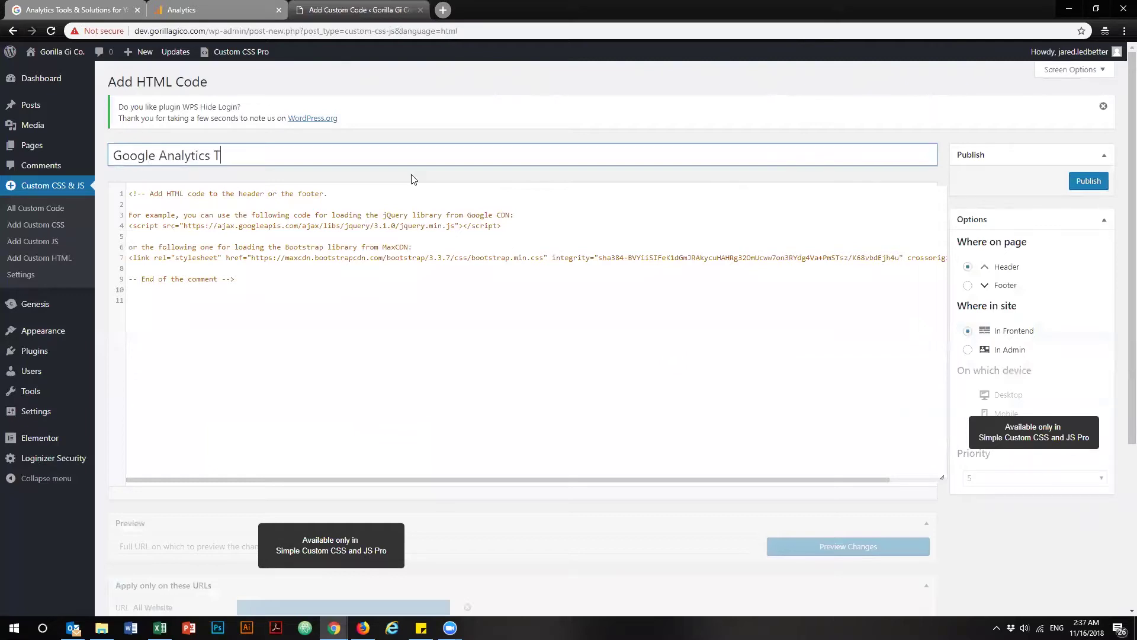
type("racking")
left_click(229, 7)
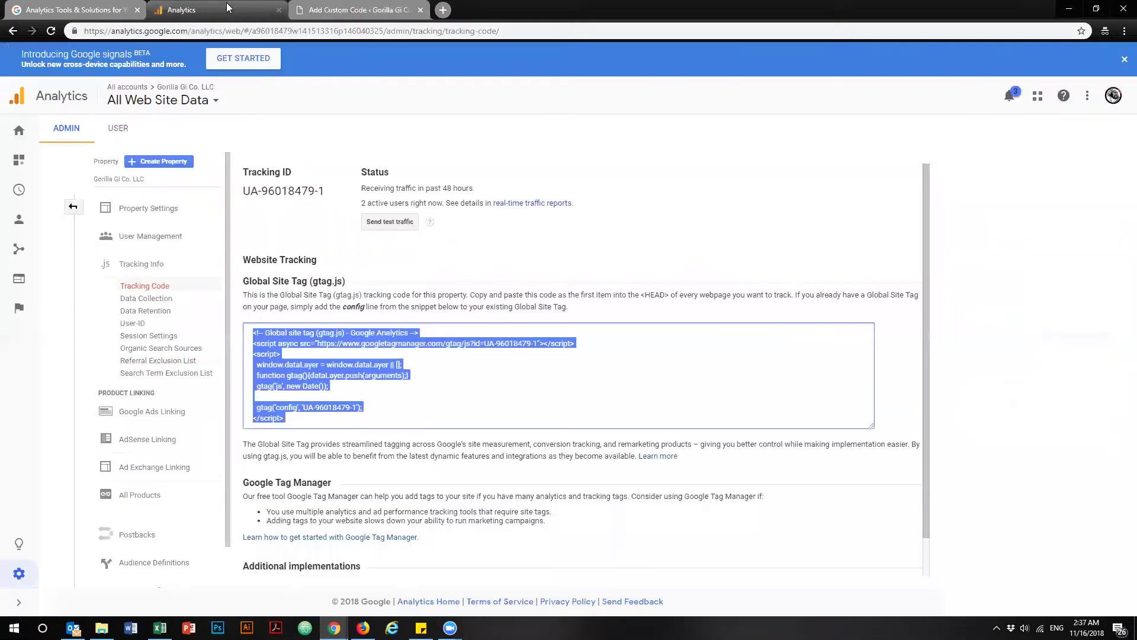
left_click(355, 348)
key("ctrl+a")
key("ctrl+c")
Replace all the sample code in the WordPress HTML code entry with the copied Global Site Tag and publish the entry.
left_click(367, 11)
left_click(201, 279)
key("ctrl+a")
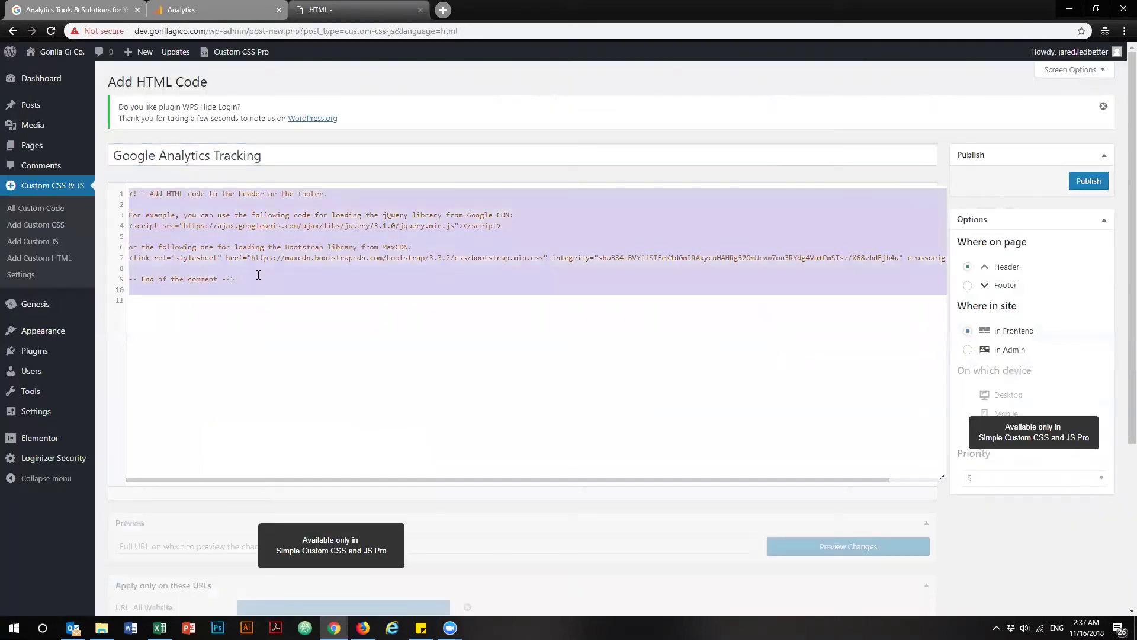
key("ctrl+v")
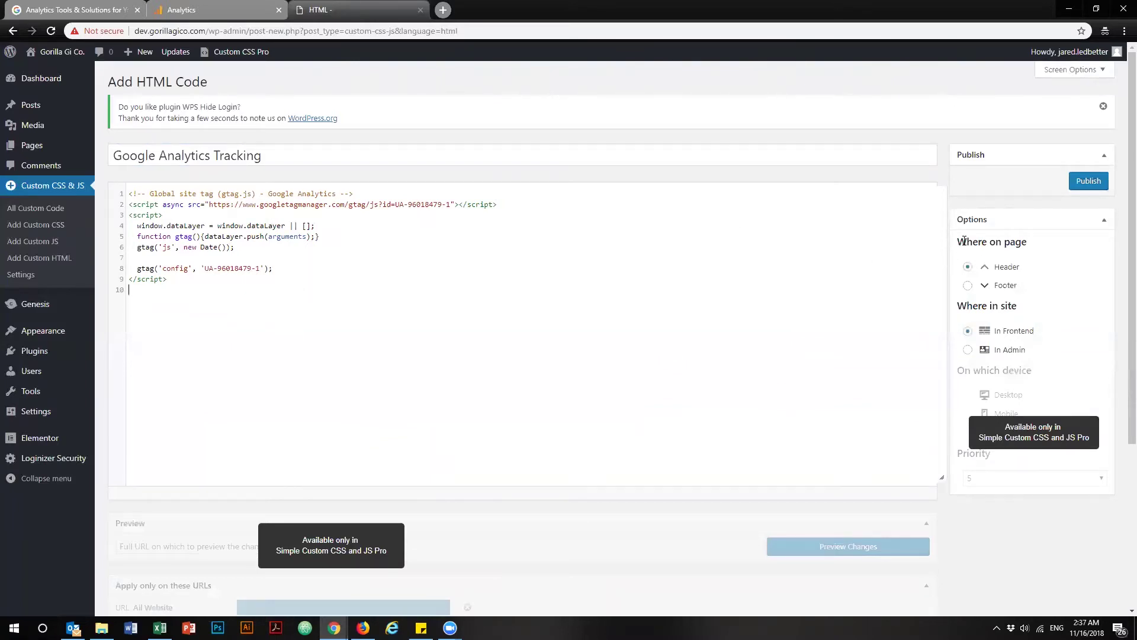
left_click_drag(964, 241, 1033, 246)
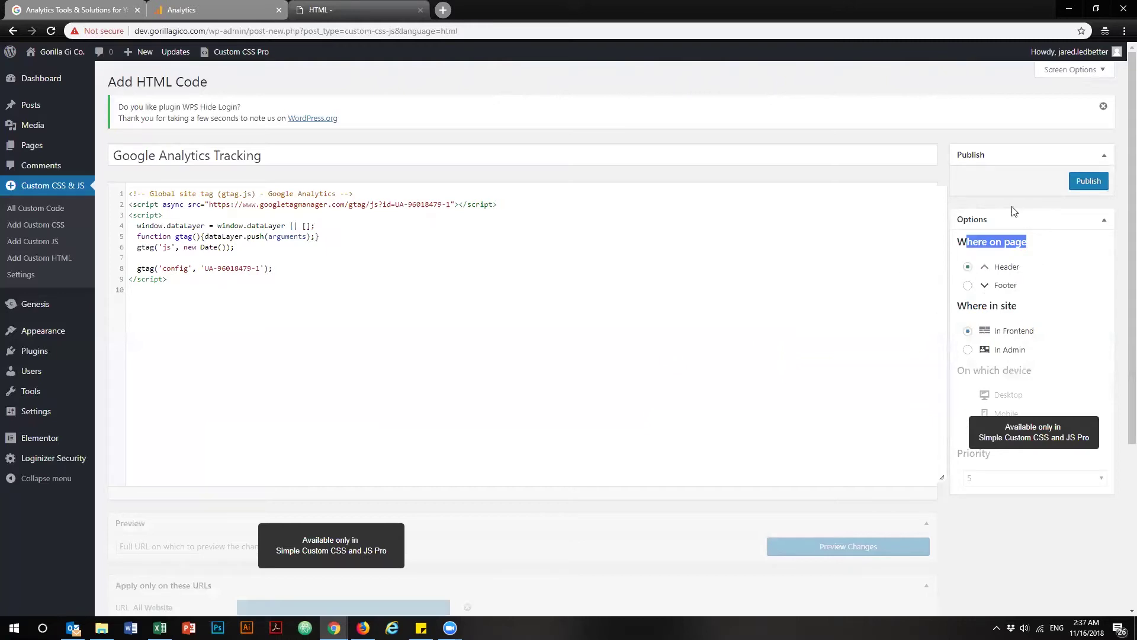
left_click(1087, 182)
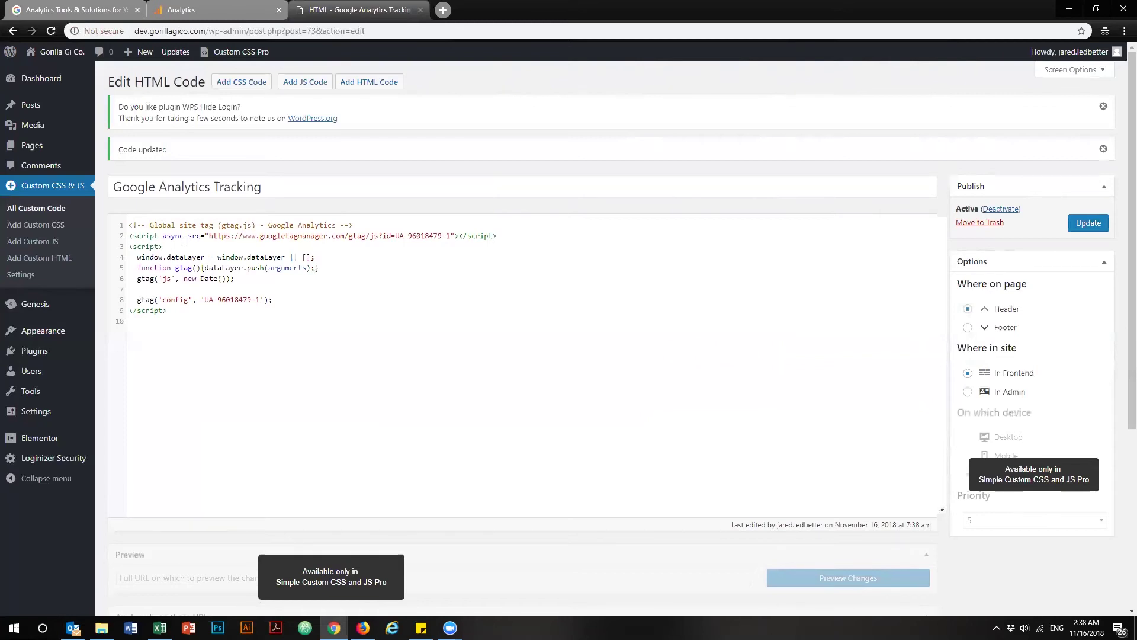
Examine the code of admin-custom-login.php in the WordPress plugin editor without changing it, and return to the custom code list.
mouse_move(37, 353)
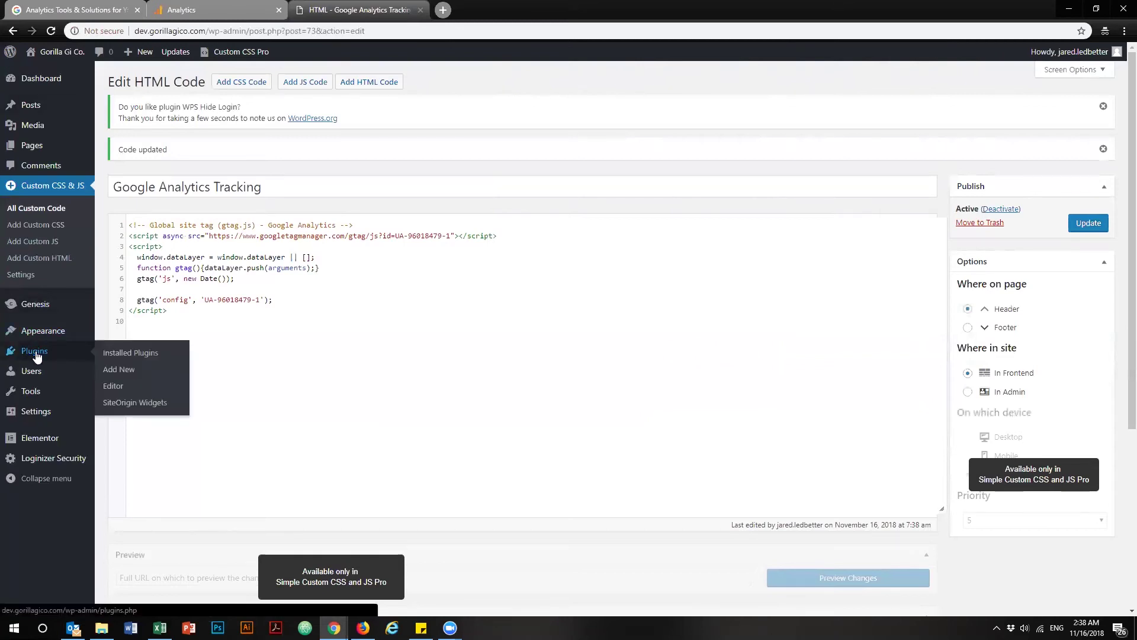
left_click(116, 386)
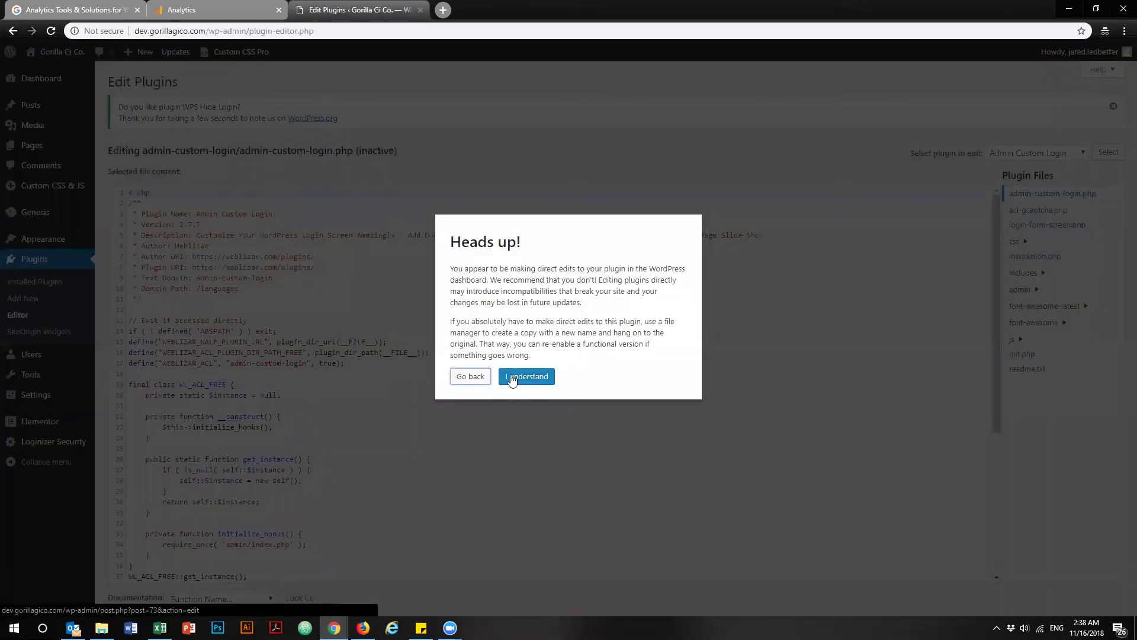
left_click(527, 377)
left_click_drag(170, 235, 304, 528)
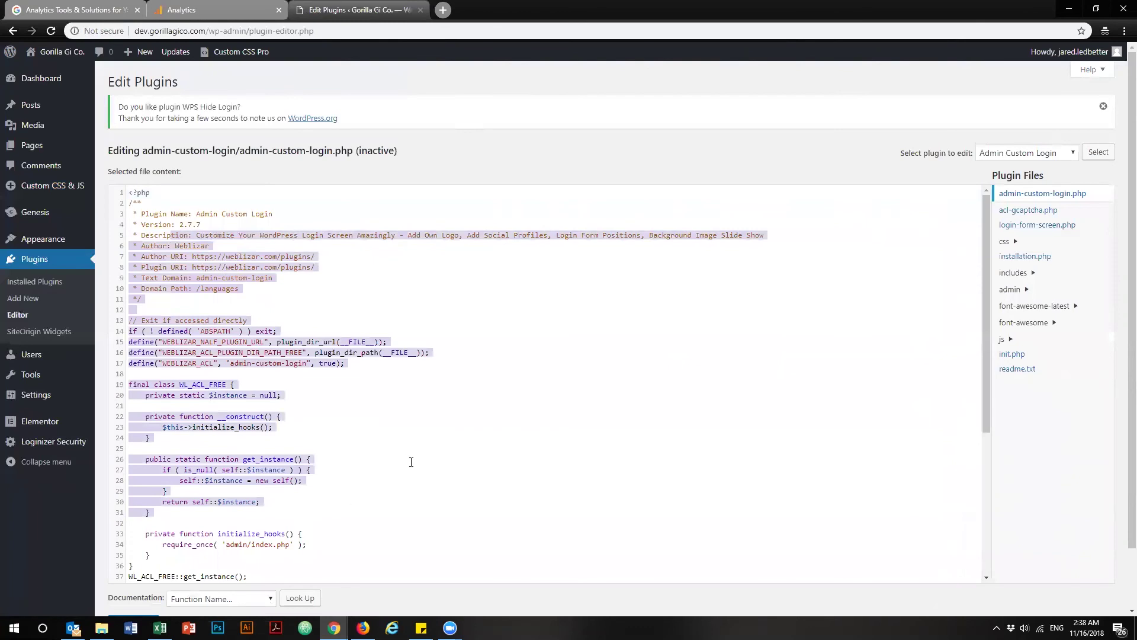
left_click(248, 199)
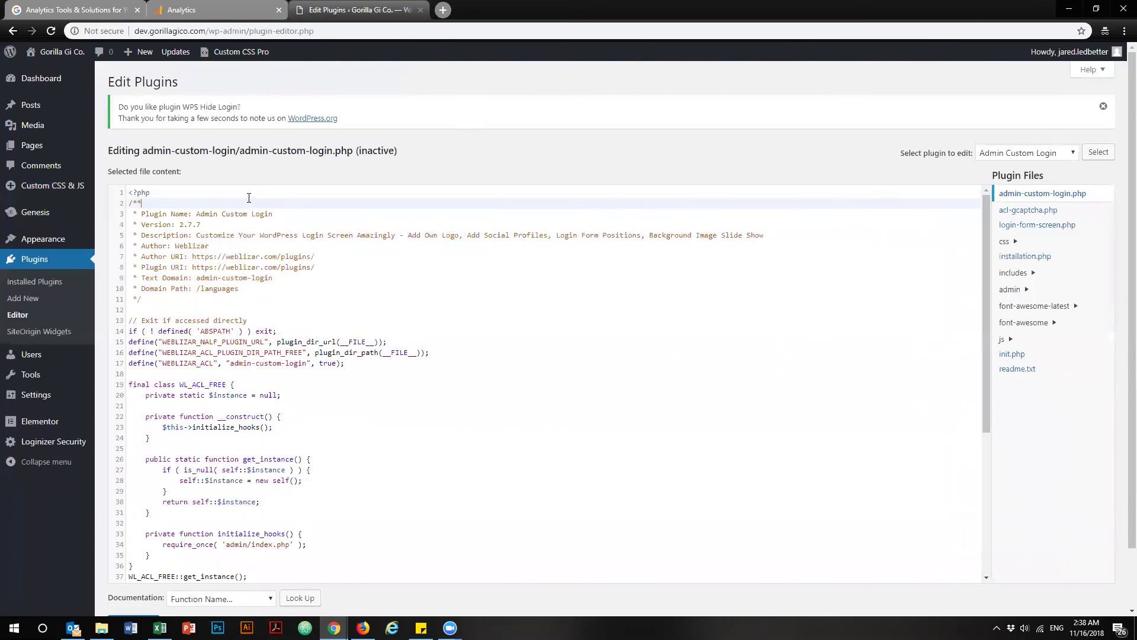
left_click(42, 186)
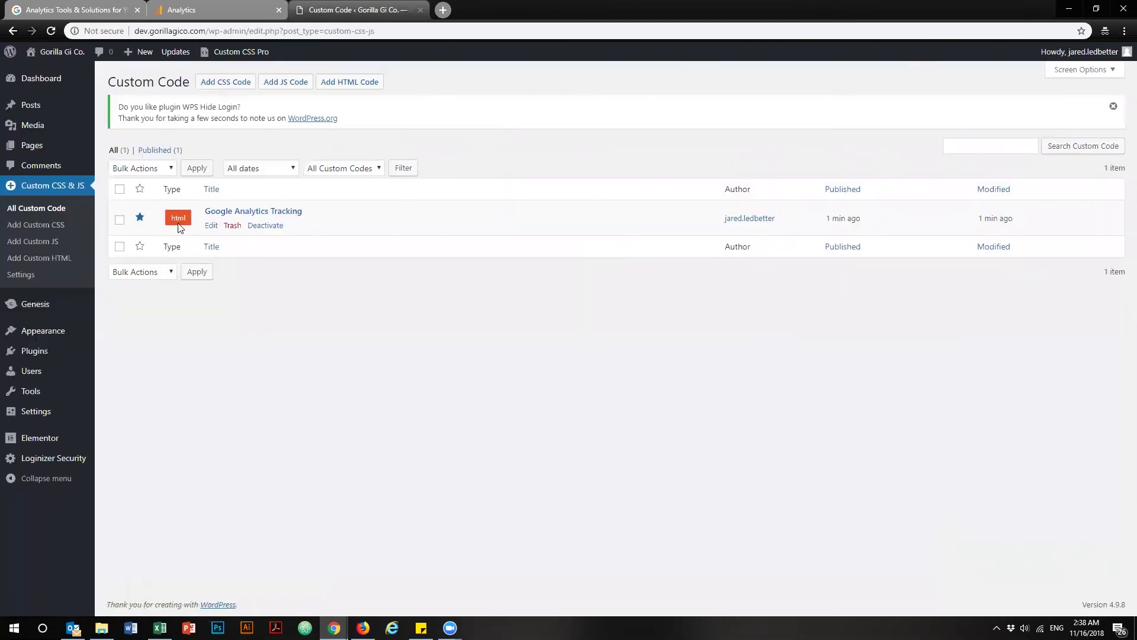